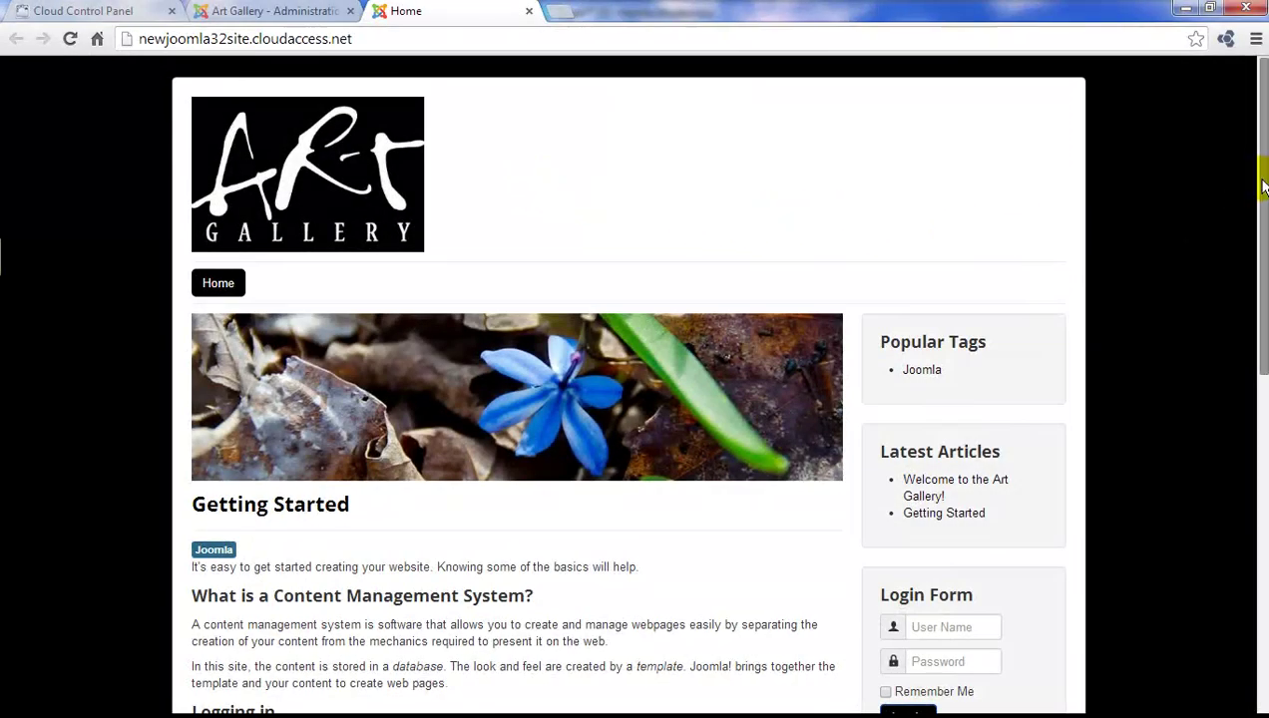
# In the administrator tab, open Menus > Menu Manager to list Main Menu and User Menu
pyautogui.moveTo(1262, 177)
pyautogui.mouseDown()
pyautogui.moveTo(1265, 306)
pyautogui.moveTo(1256, 170)
pyautogui.mouseUp()
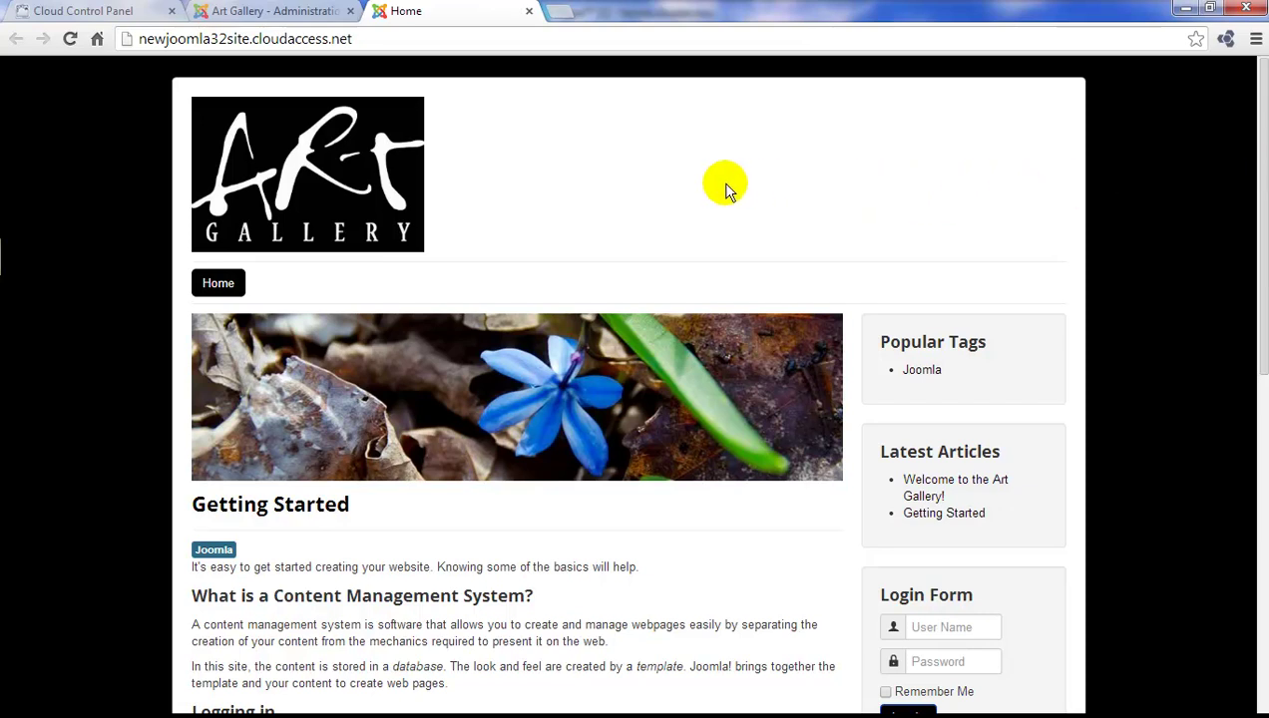
pyautogui.click(297, 14)
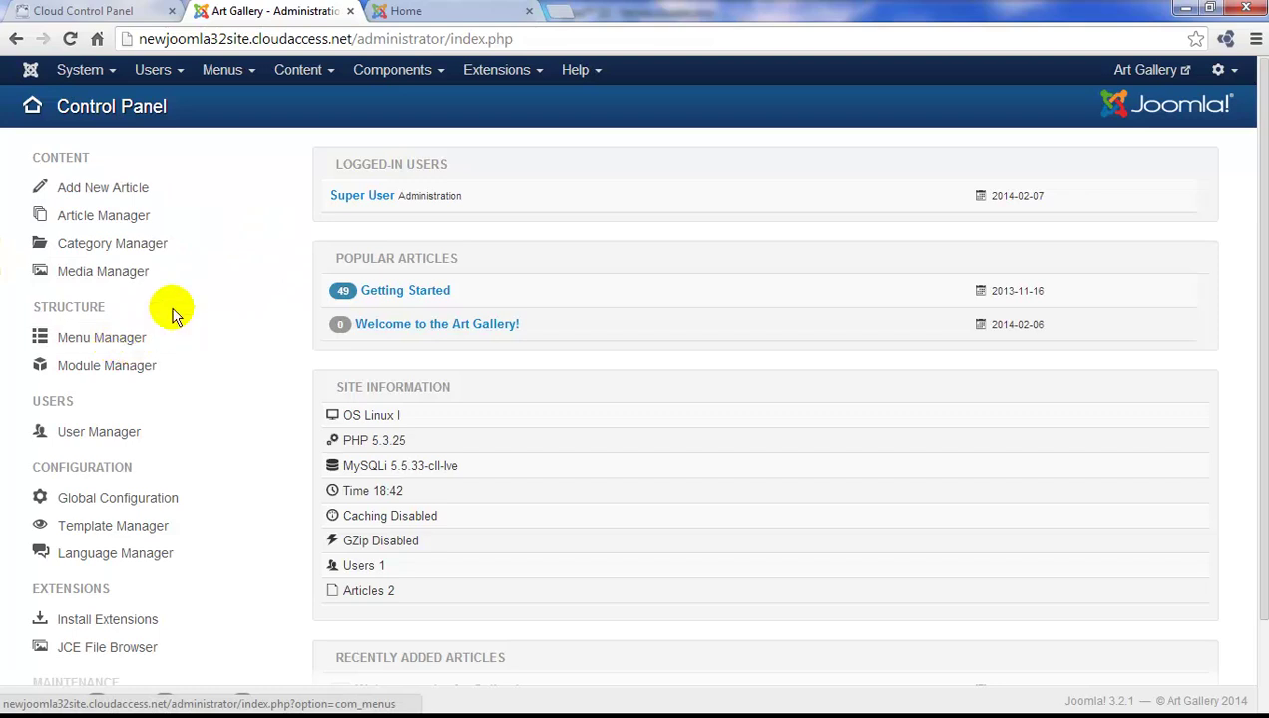
pyautogui.click(252, 76)
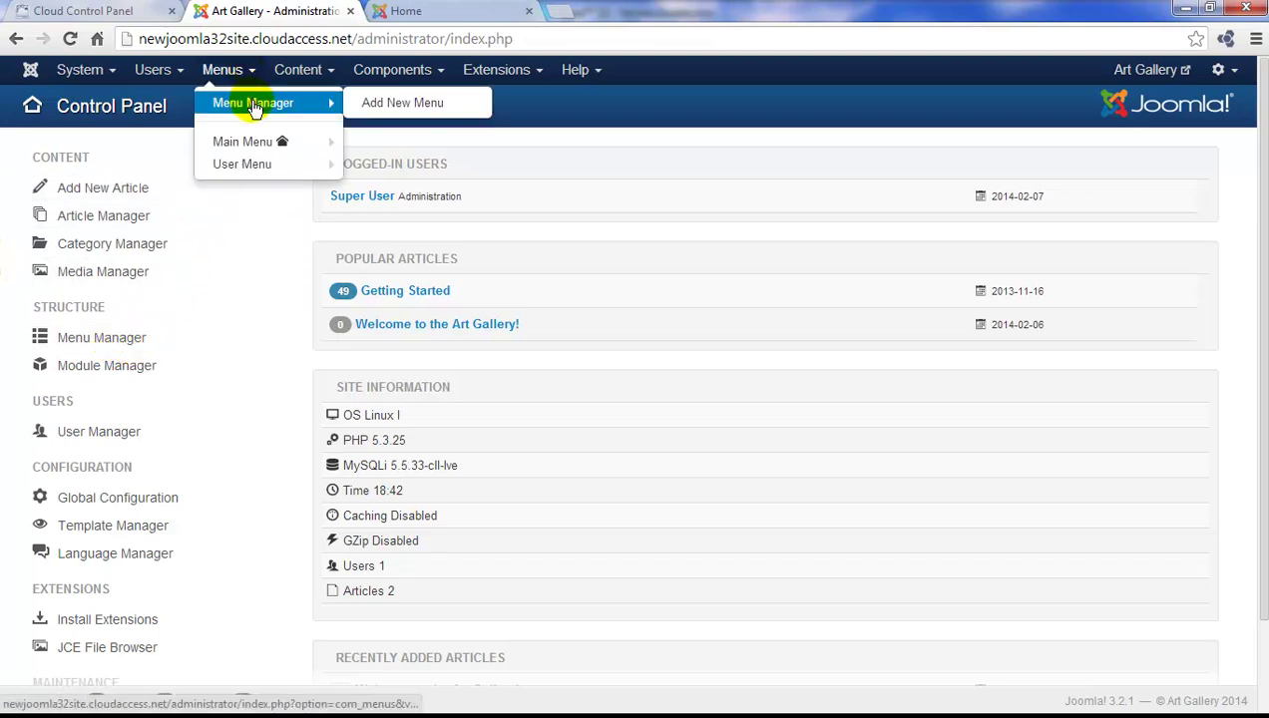
pyautogui.click(252, 105)
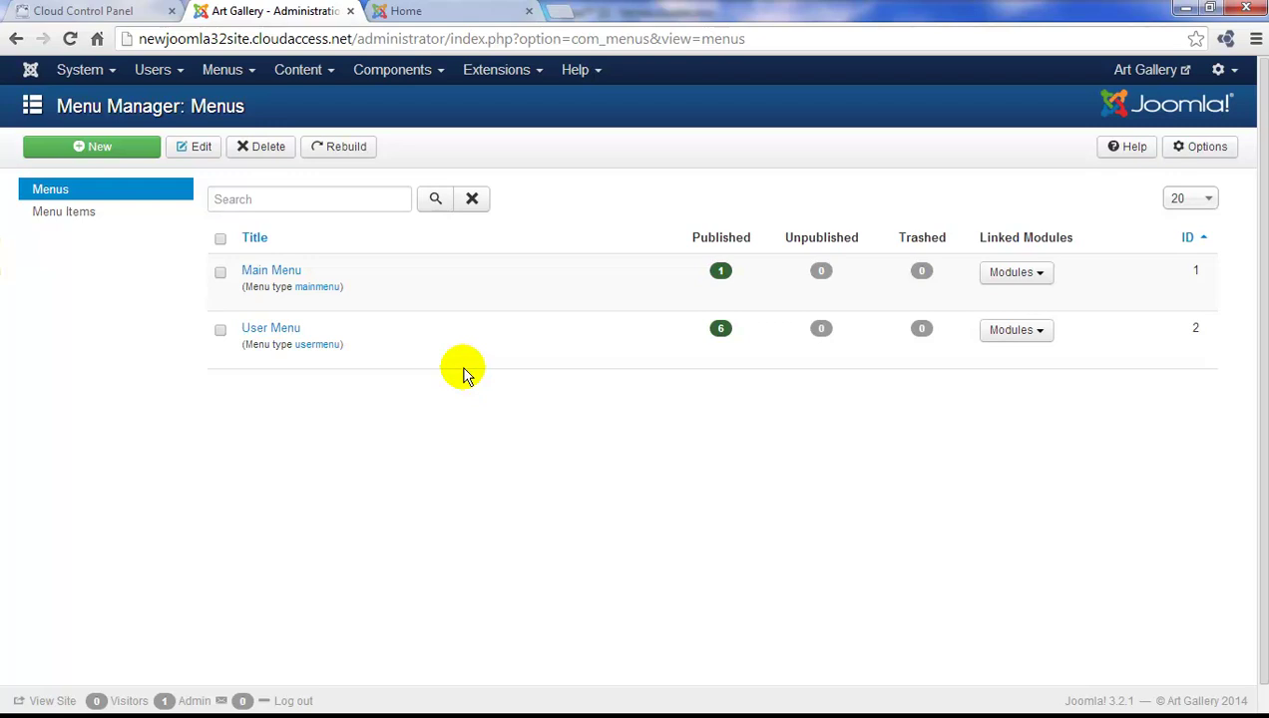
# View the Main Menu's Home item, check the public home page, then return to admin
pyautogui.click(286, 277)
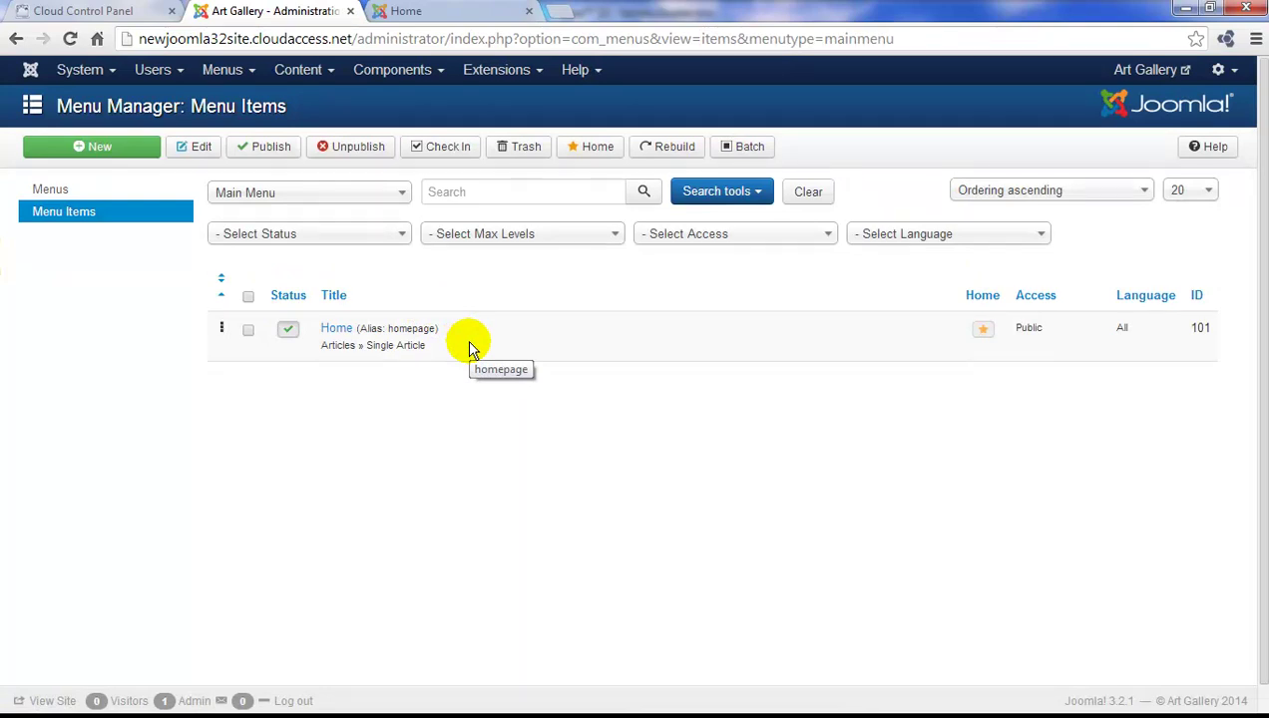
pyautogui.click(454, 12)
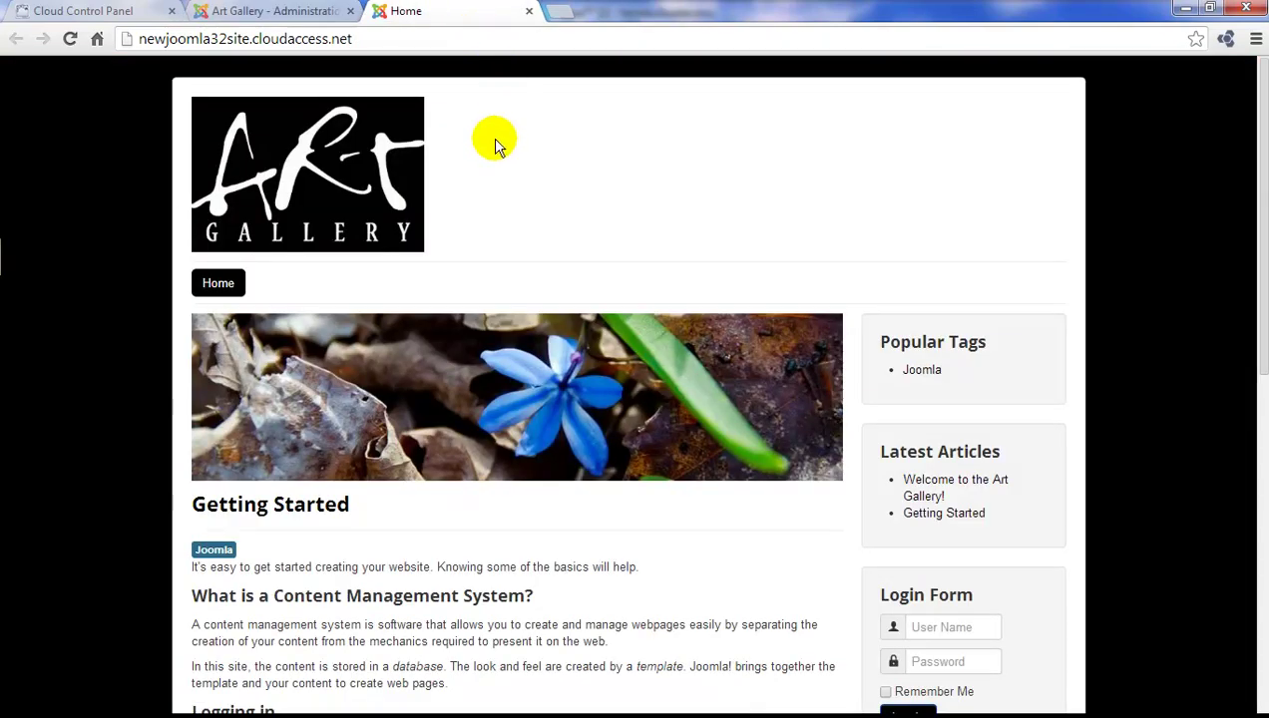
pyautogui.click(310, 14)
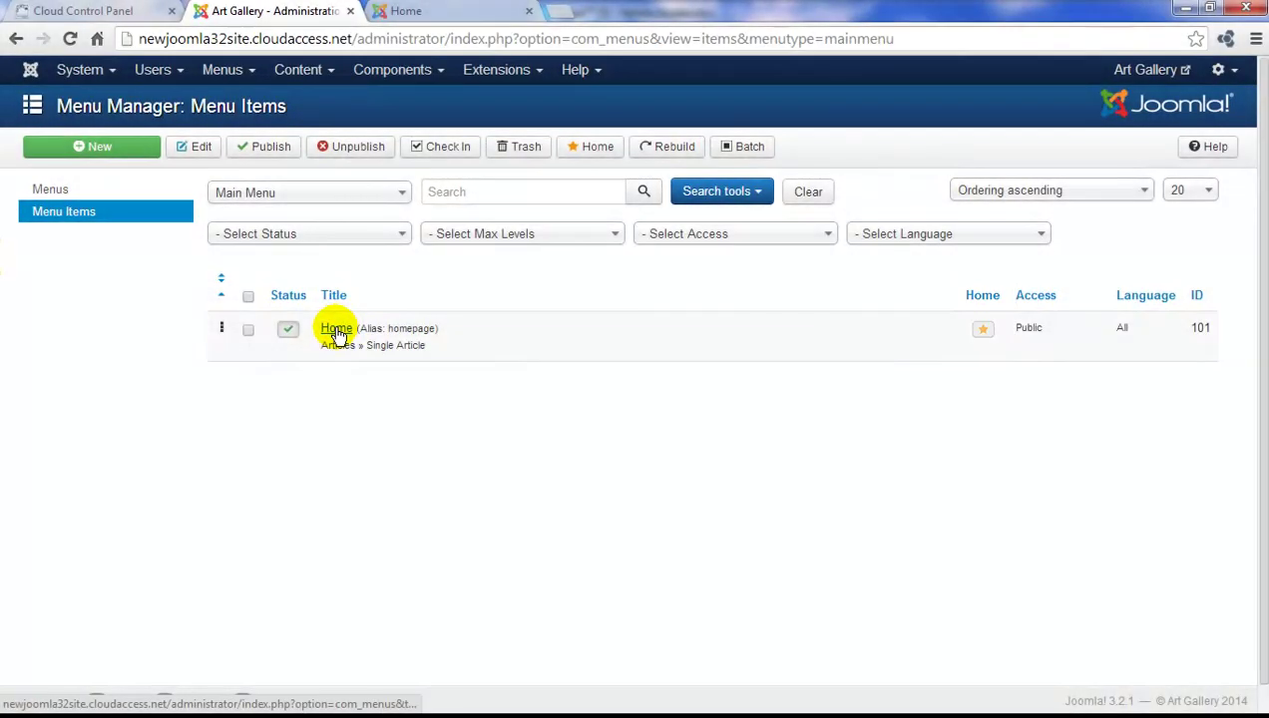
# Edit the Home menu item, keeping its type as Articles > Single Article
pyautogui.click(339, 336)
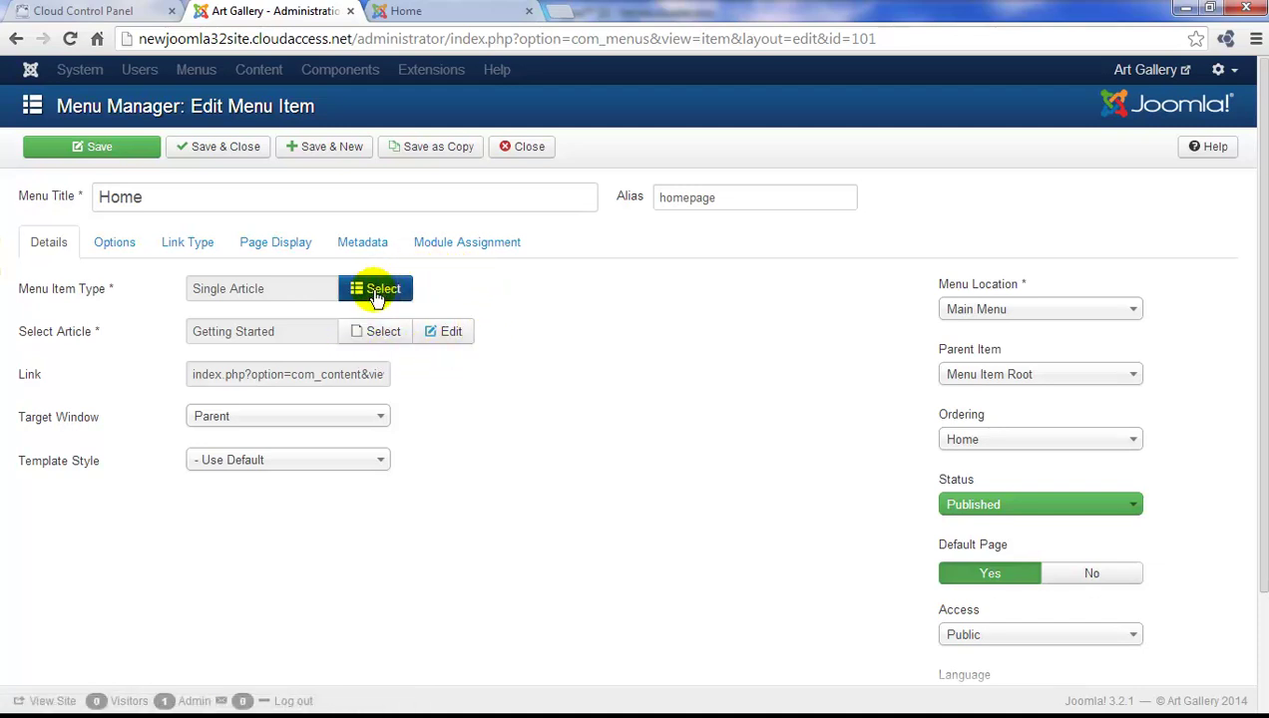
pyautogui.click(376, 295)
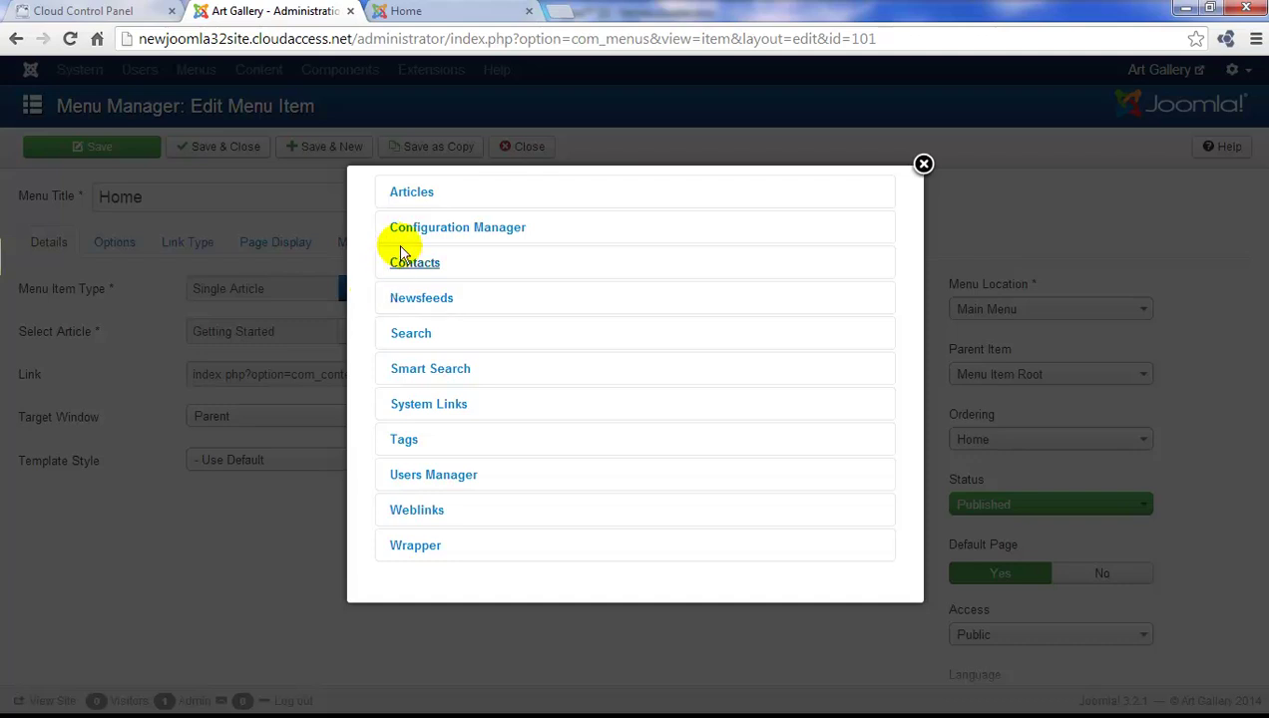
pyautogui.click(424, 202)
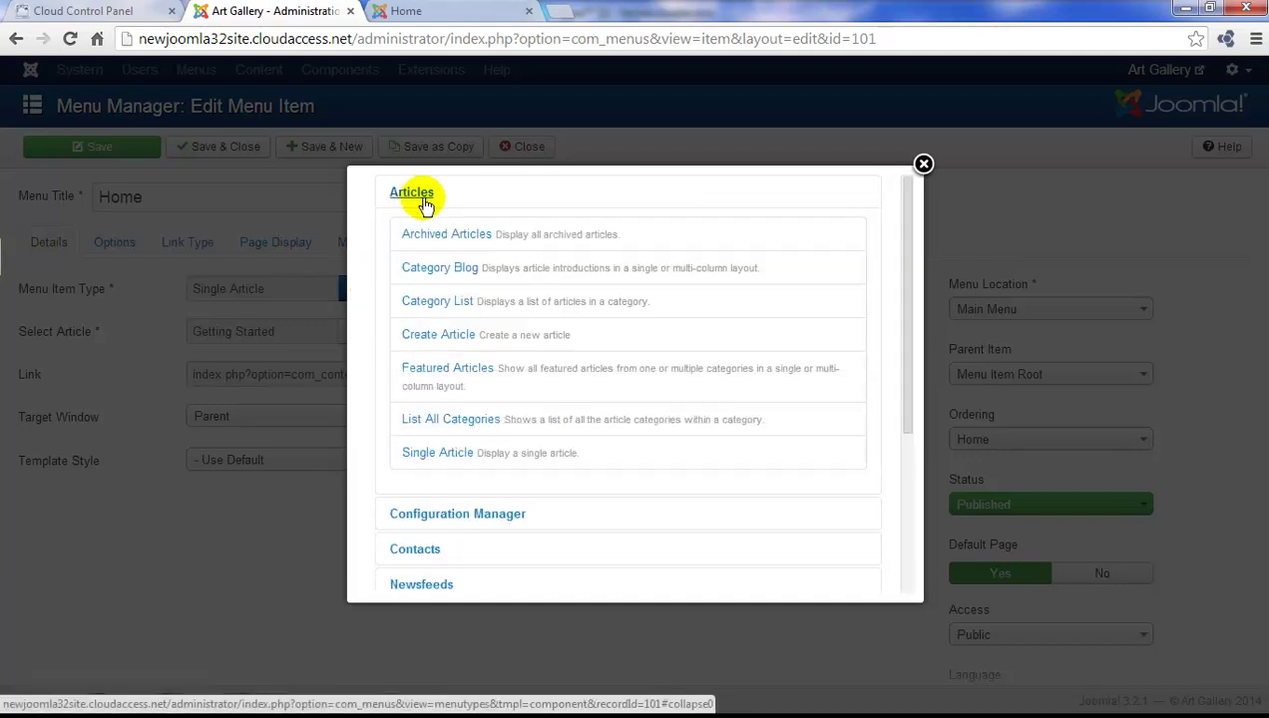
pyautogui.click(431, 455)
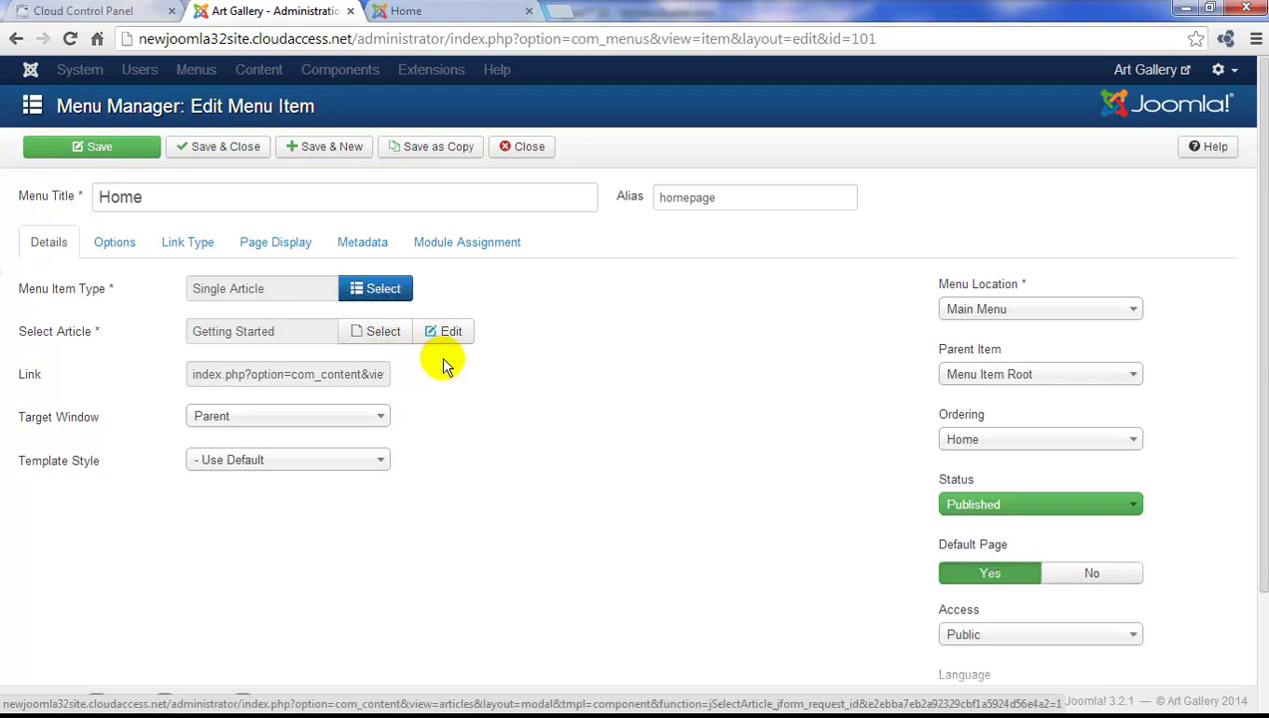
# Link Home to the 'Welcome to the Art Gallery!' article and retitle it 'Art Gallery Home'
pyautogui.click(384, 339)
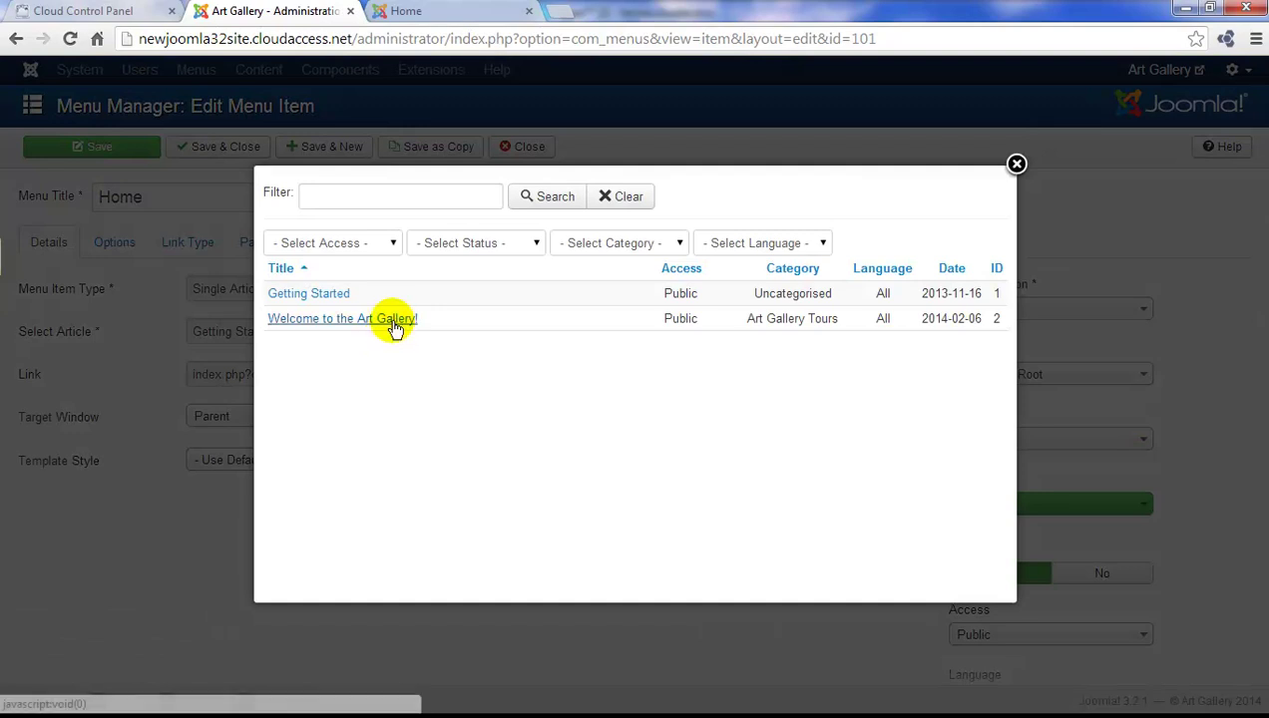
pyautogui.click(393, 321)
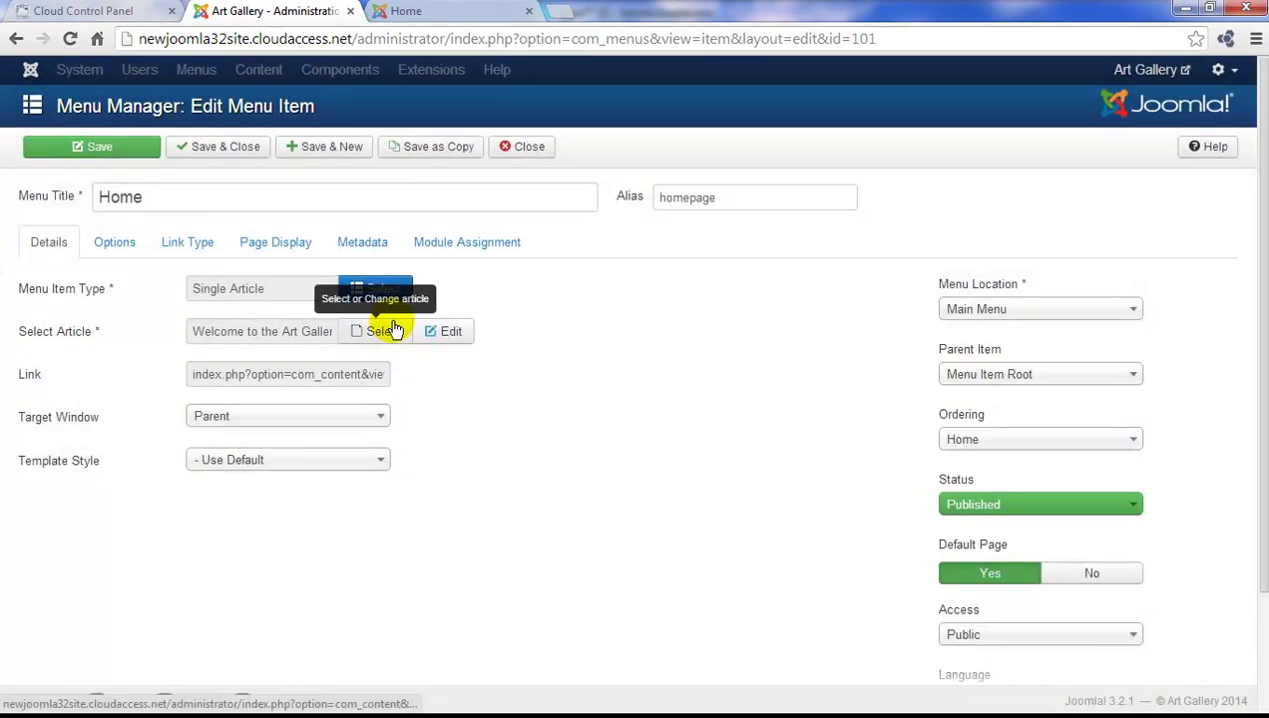
pyautogui.moveTo(150, 197); pyautogui.dragTo(101, 197)
pyautogui.write('Art Gallery Home')
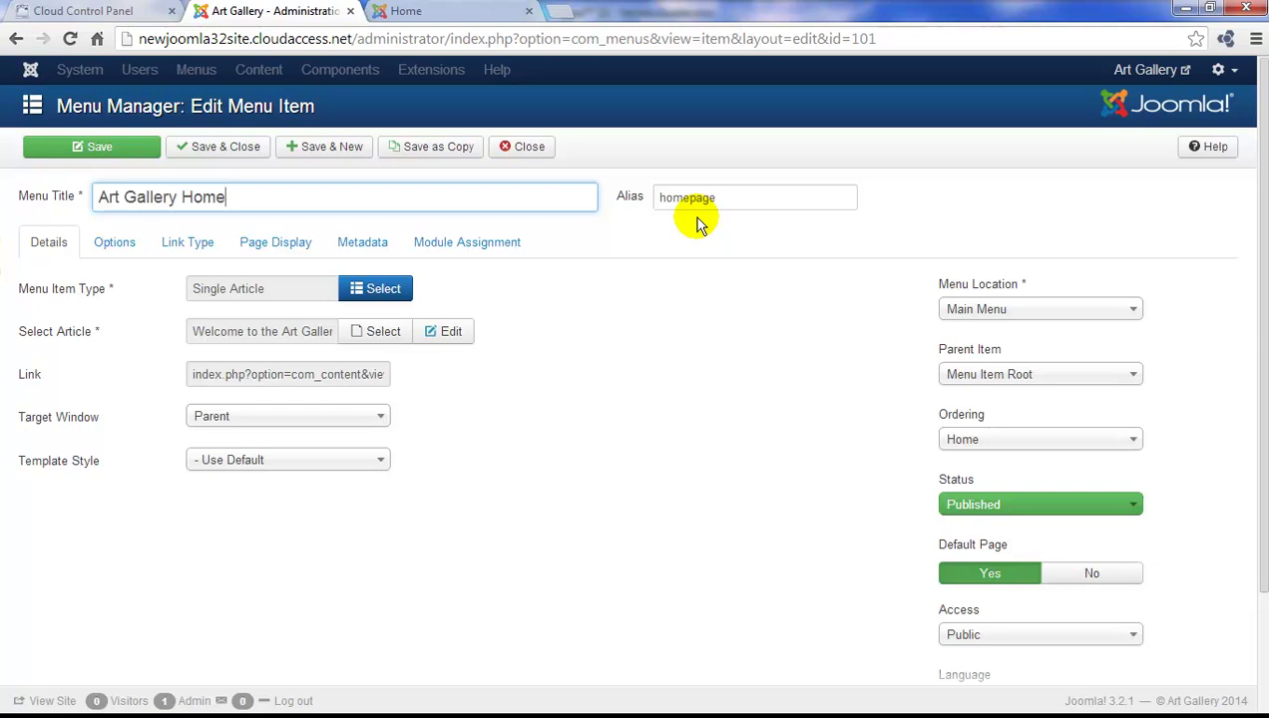
# Save the menu item and reload the public site to confirm Art Gallery Home shows the article
pyautogui.click(109, 151)
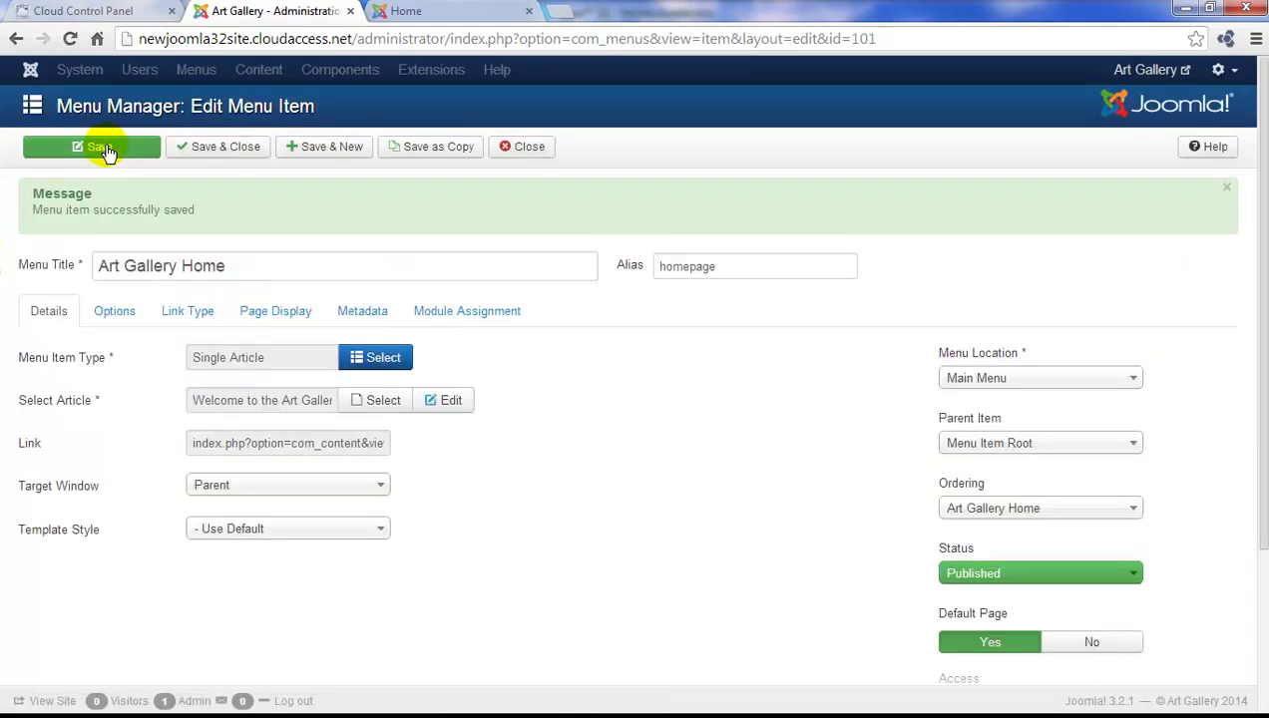
pyautogui.click(432, 14)
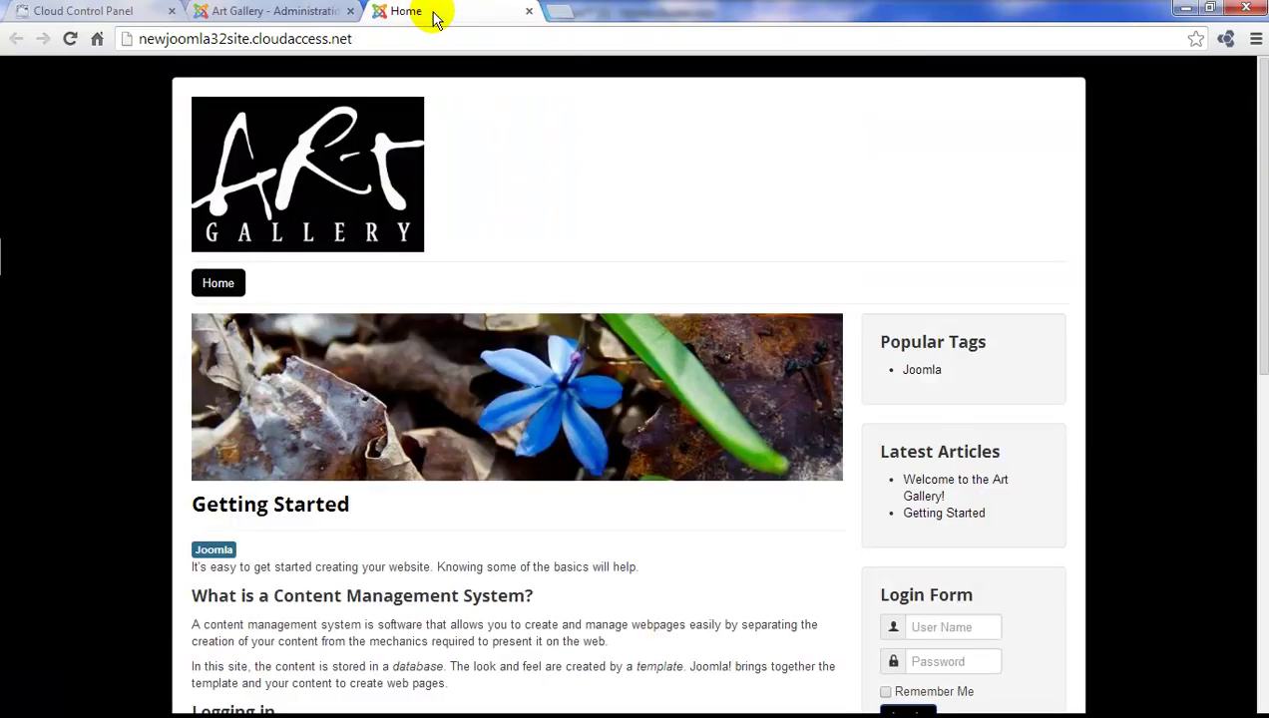
pyautogui.click(69, 39)
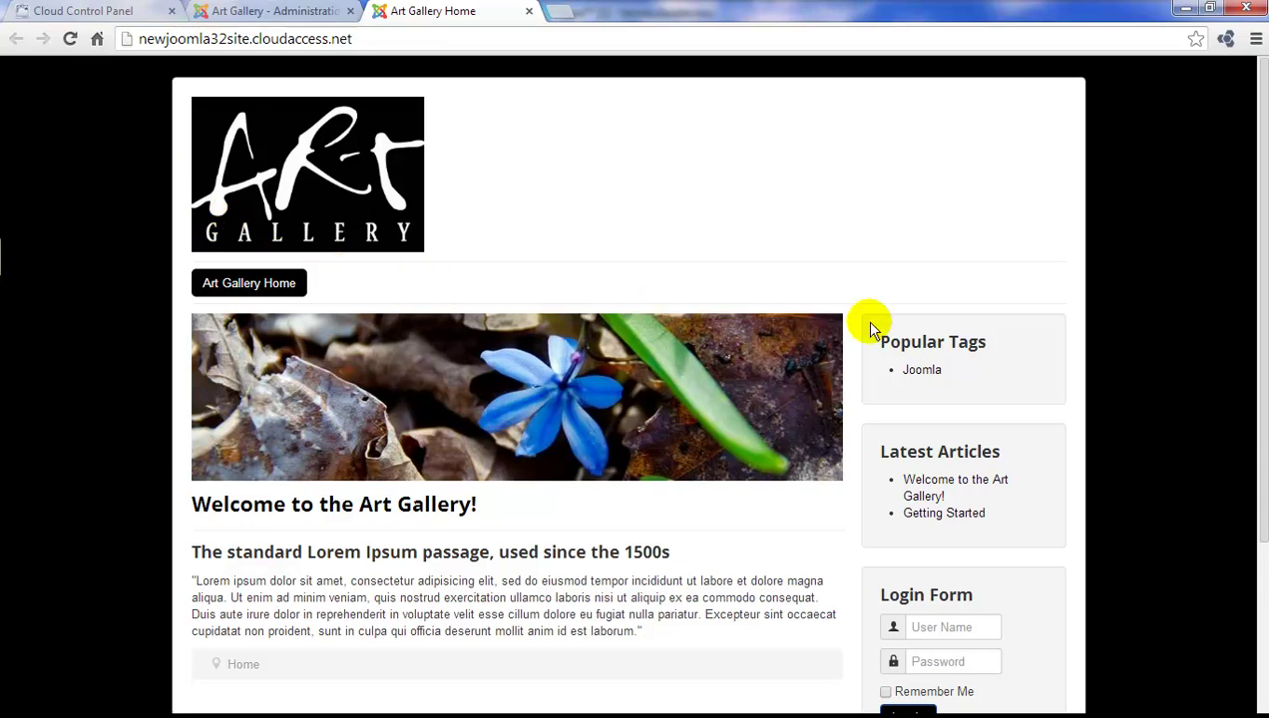
pyautogui.moveTo(1263, 240); pyautogui.dragTo(1259, 369)
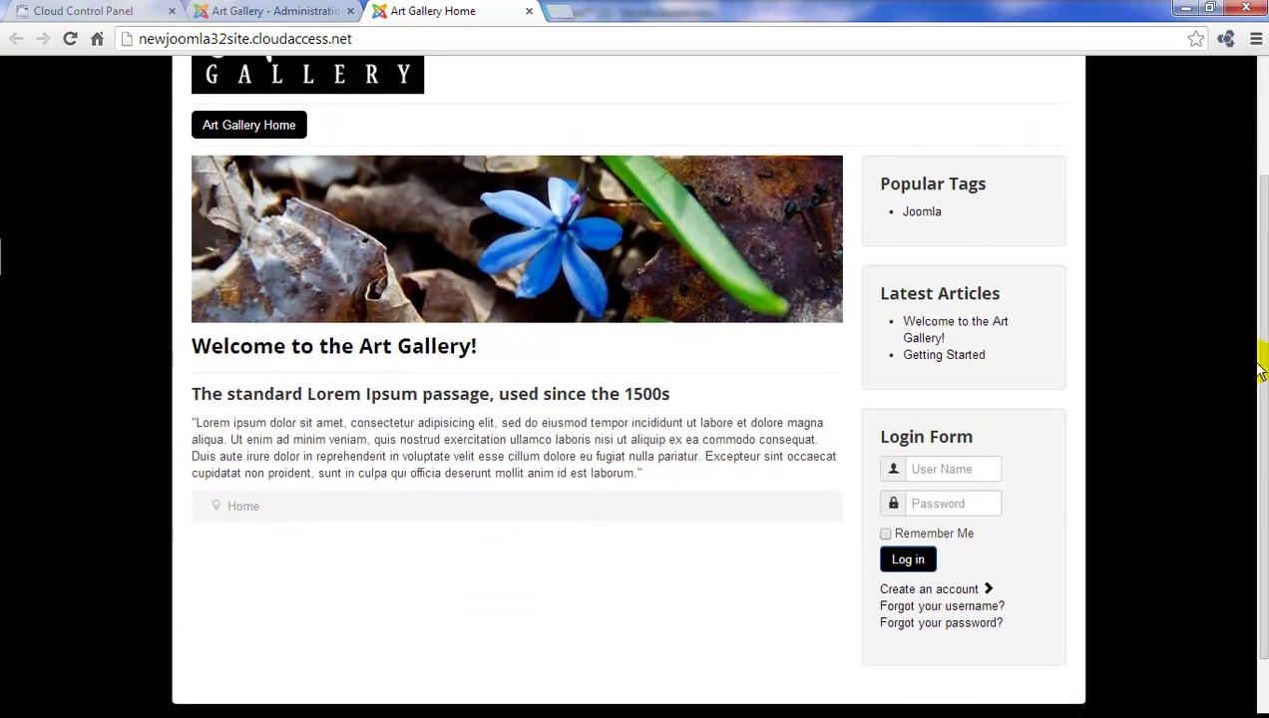